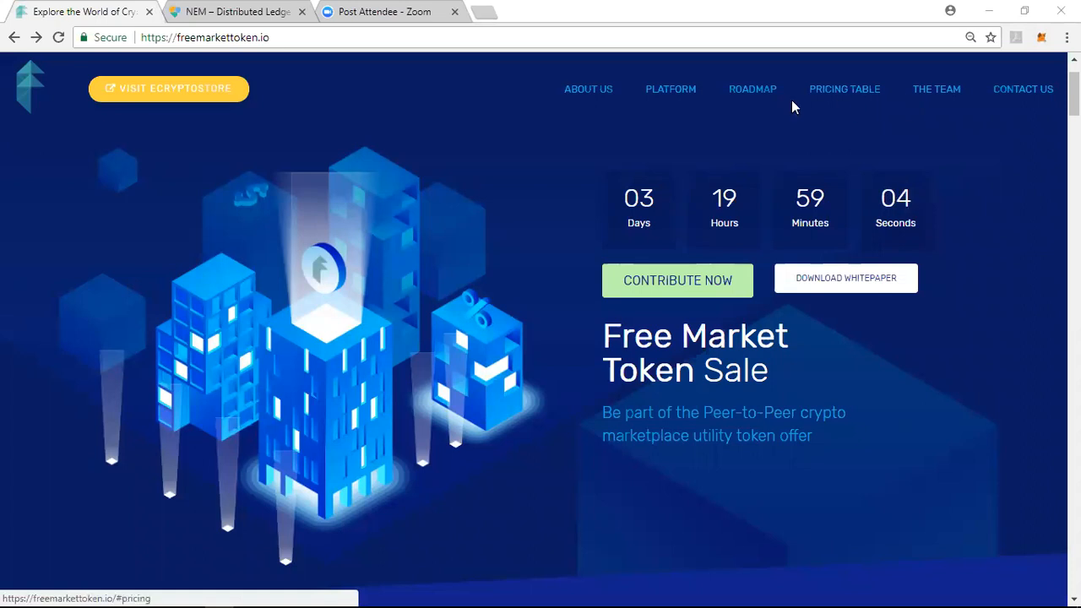
Start a contribution to the token sale and open the KYC < 10,000 USD form down to its NEM address field
left_click(702, 280)
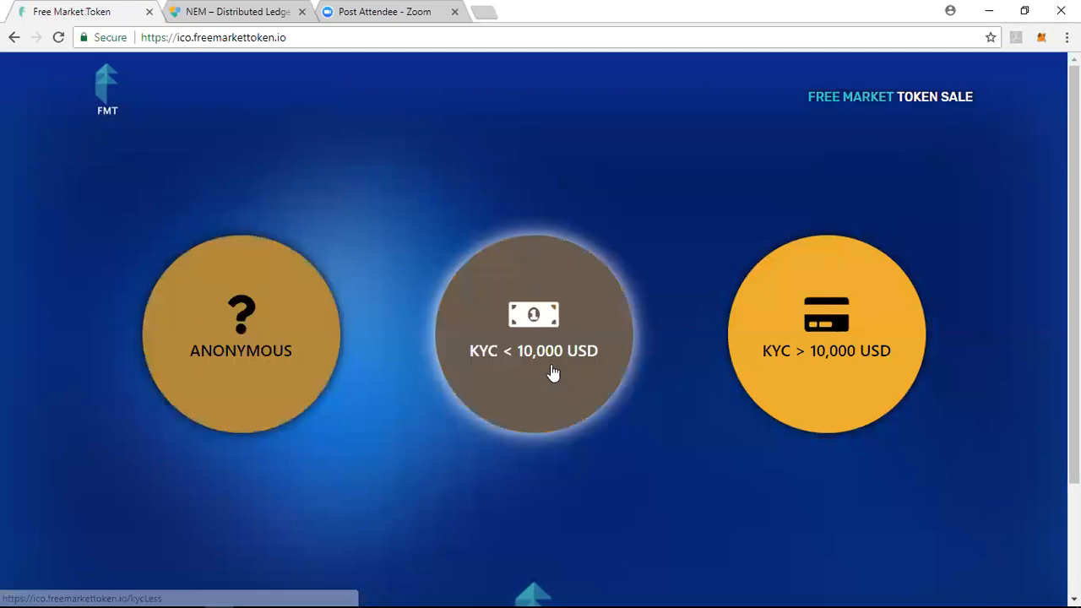
left_click(551, 366)
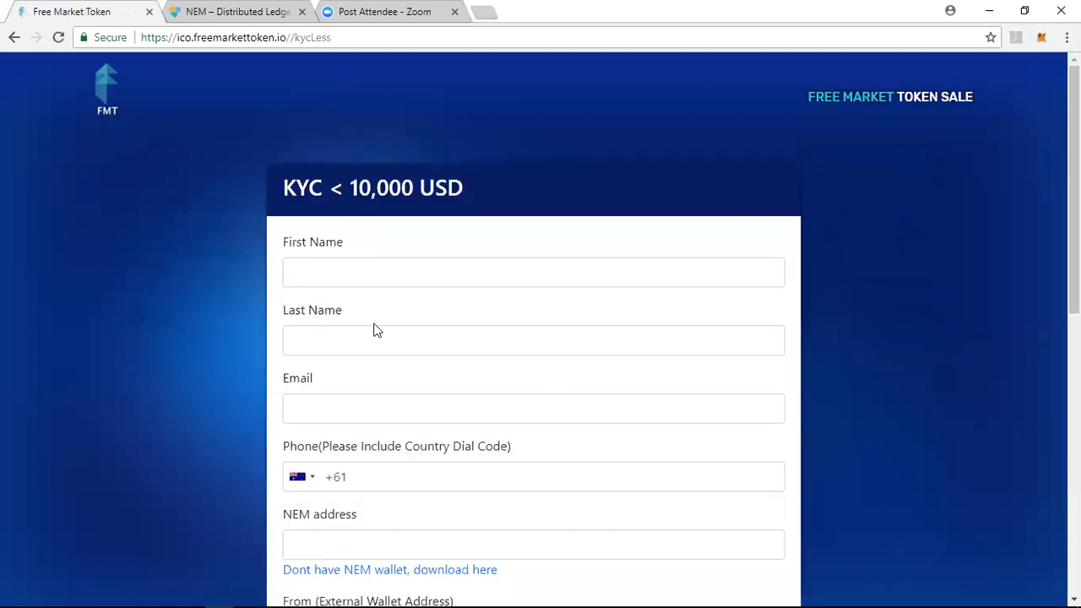
scroll(574, 209, "down", 3)
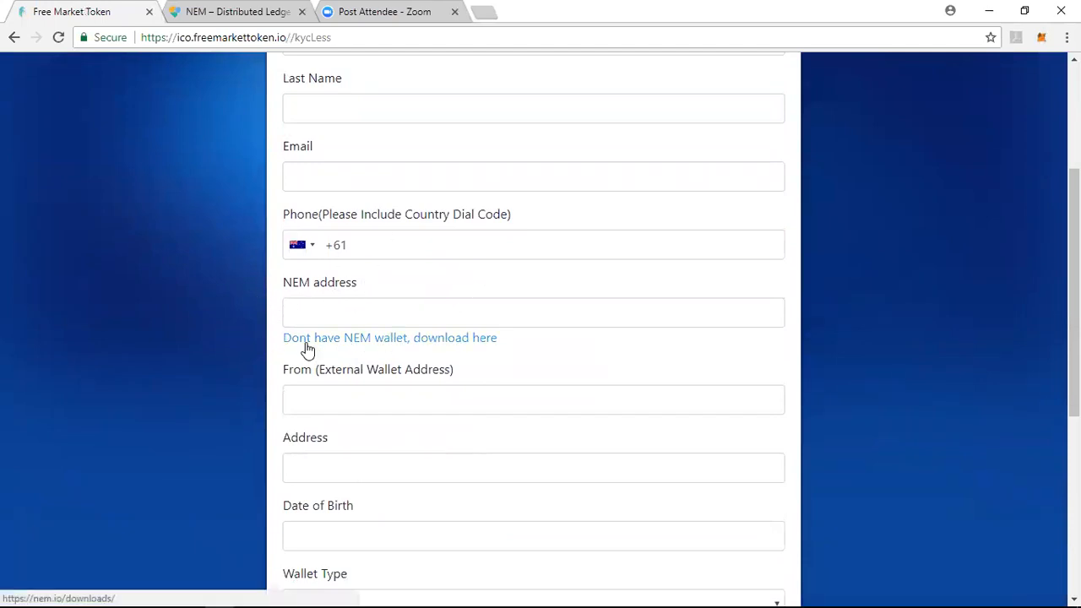
Follow the form's link to the NEM wallet downloads and download Nano Wallet v2.1.2 for Windows
left_click(454, 338)
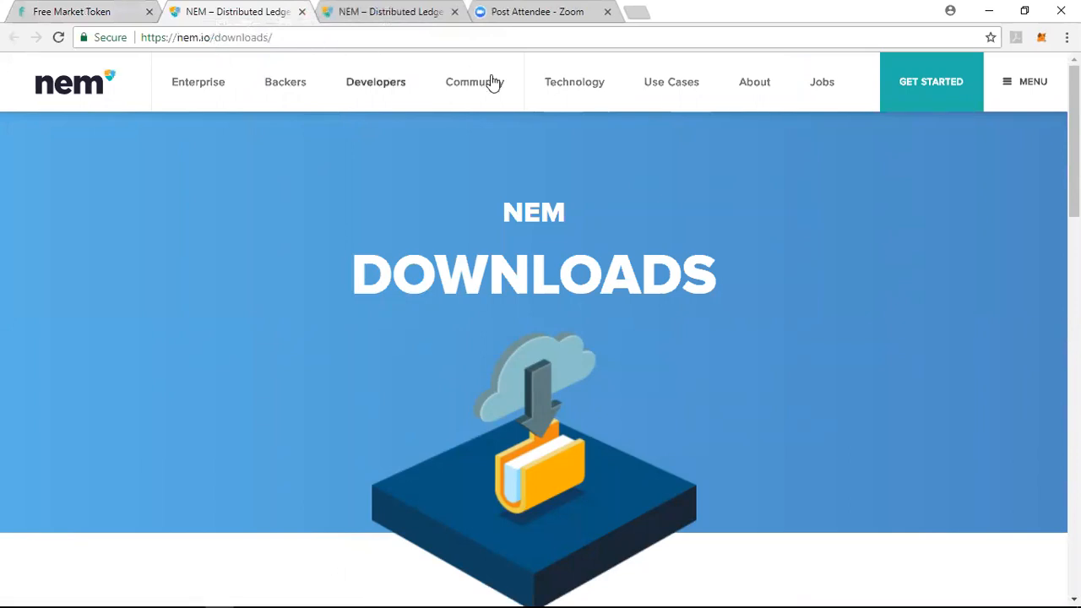
scroll(534, 354, "down", 1)
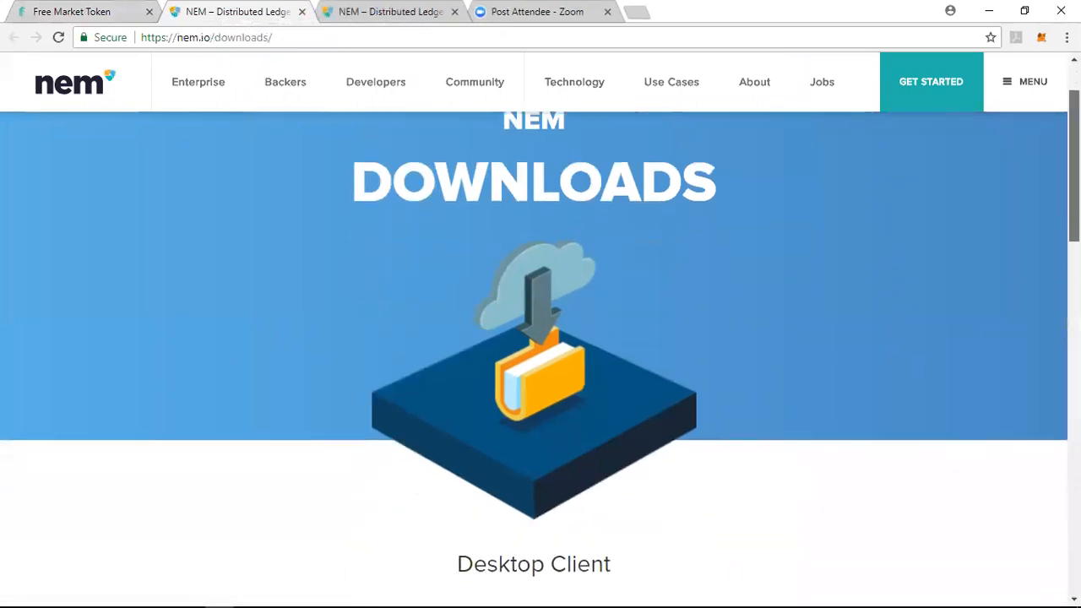
scroll(543, 317, "down", 5)
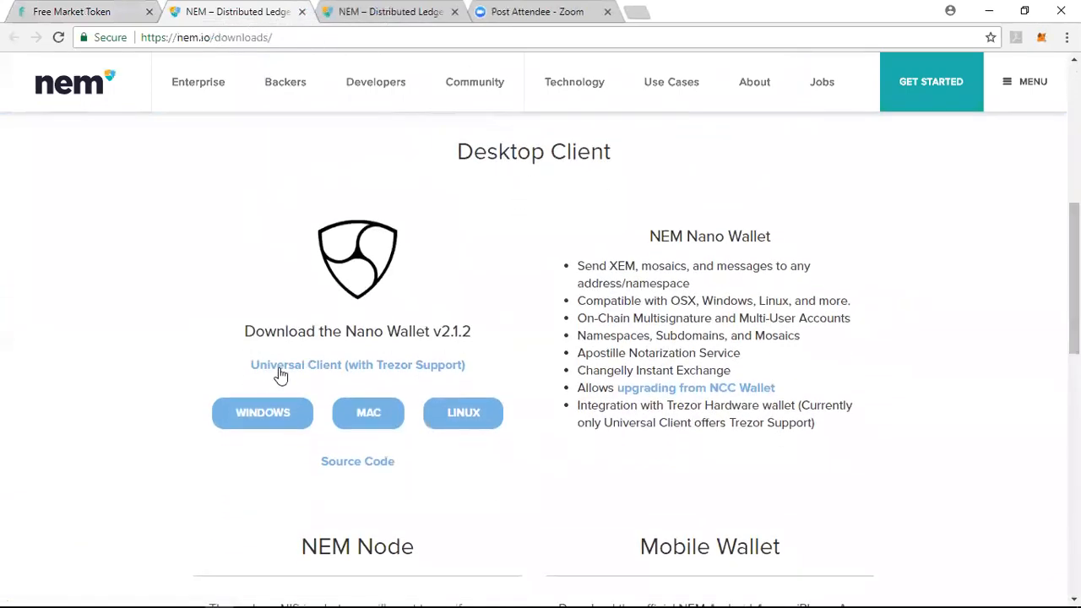
left_click(253, 425)
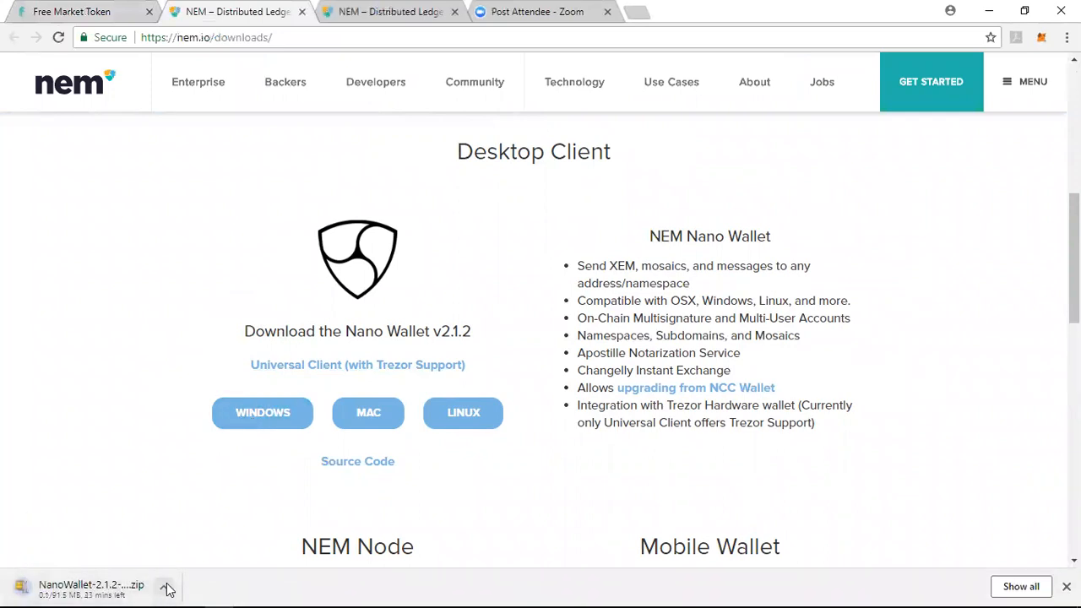
Pause the NanoWallet download and show the file in its Downloads folder
left_click(167, 589)
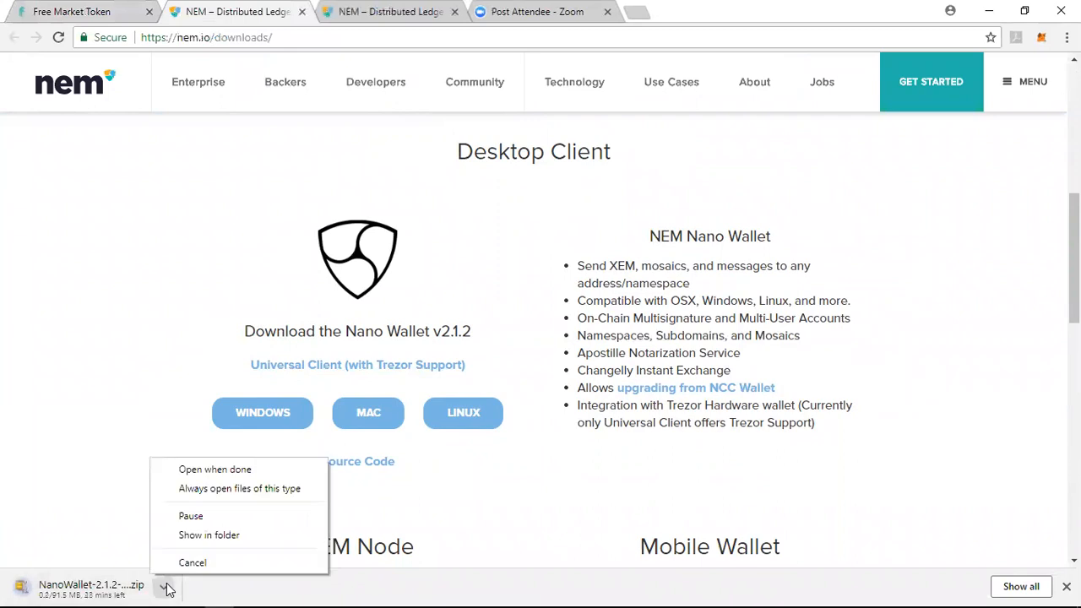
left_click(187, 516)
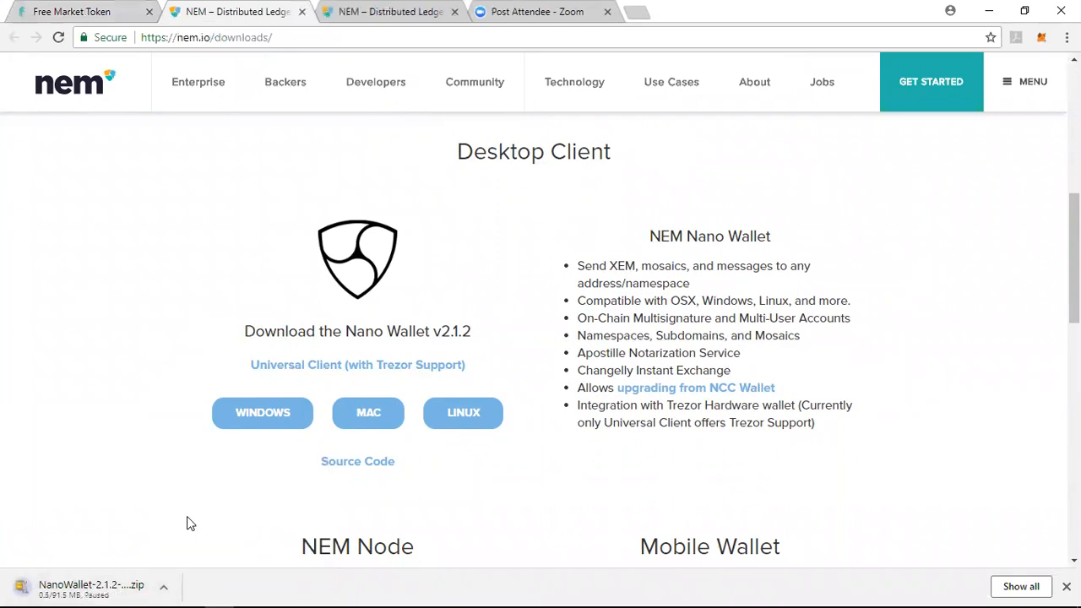
left_click(166, 589)
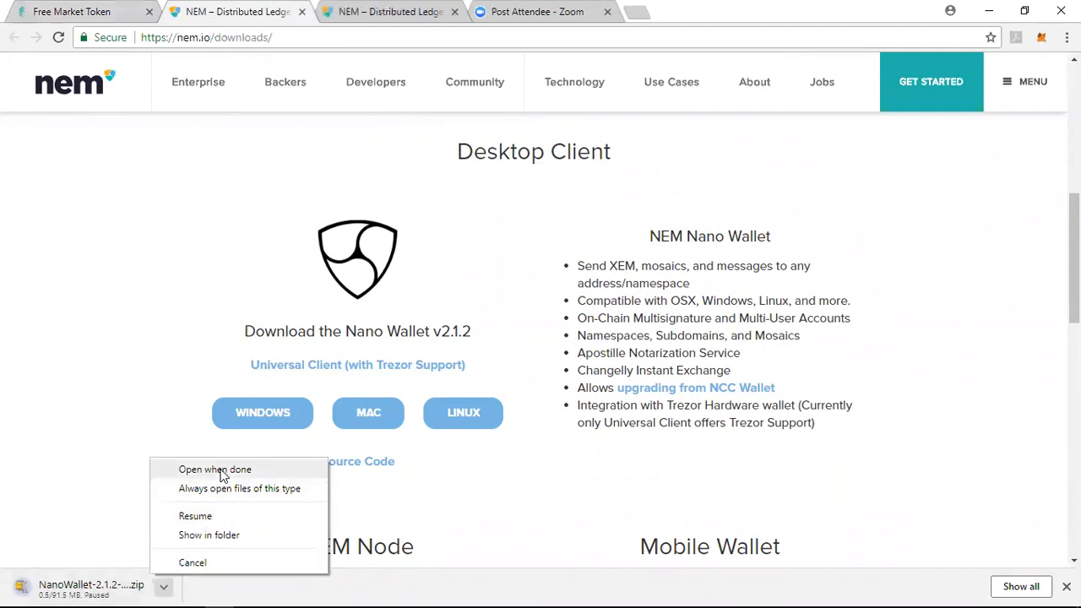
left_click(217, 536)
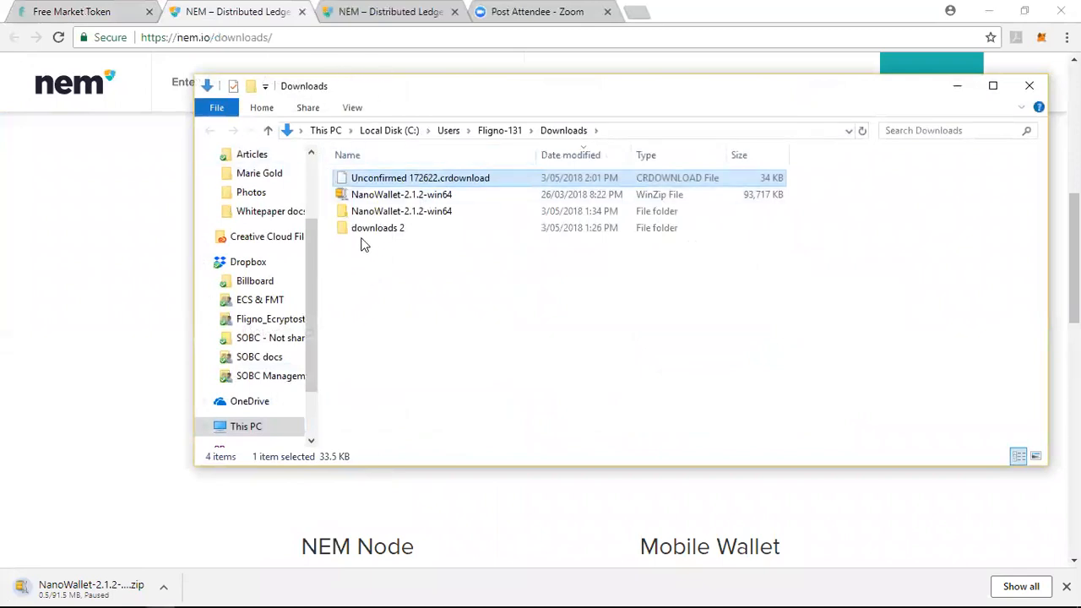
Open the NanoWallet-2.1.2-win64 zip in the WinZip evaluation version, dismiss the offer to unzip it and minimise WinZip
left_click(366, 199)
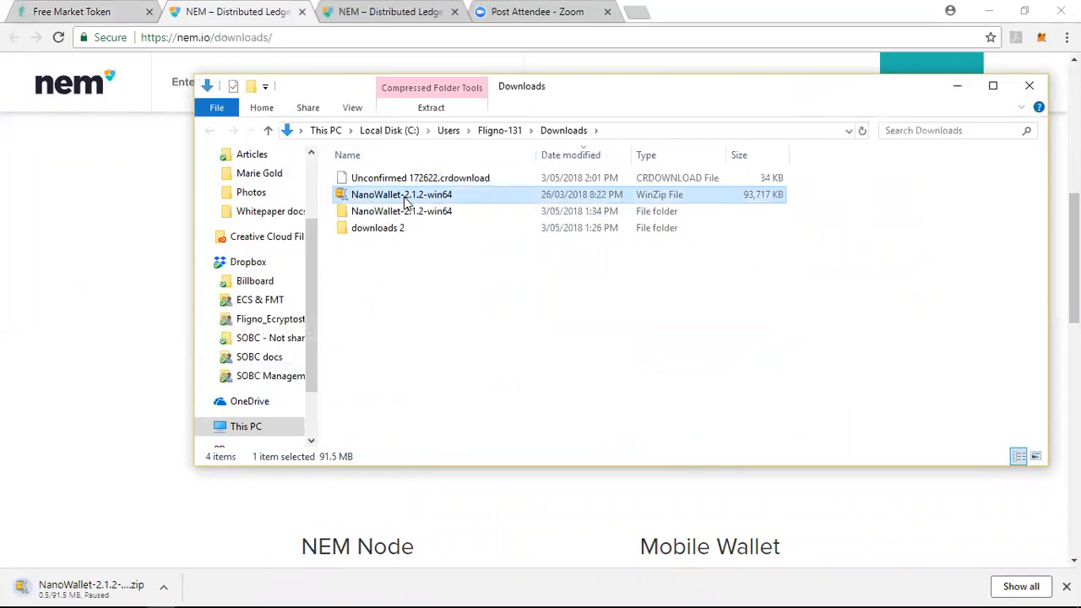
double_click(406, 196)
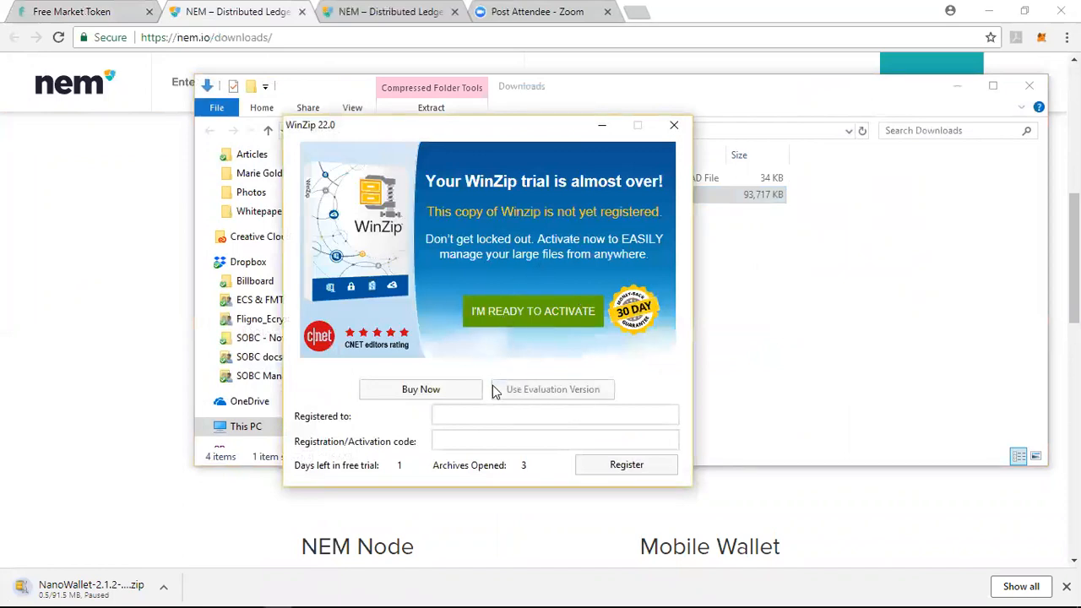
left_click(527, 389)
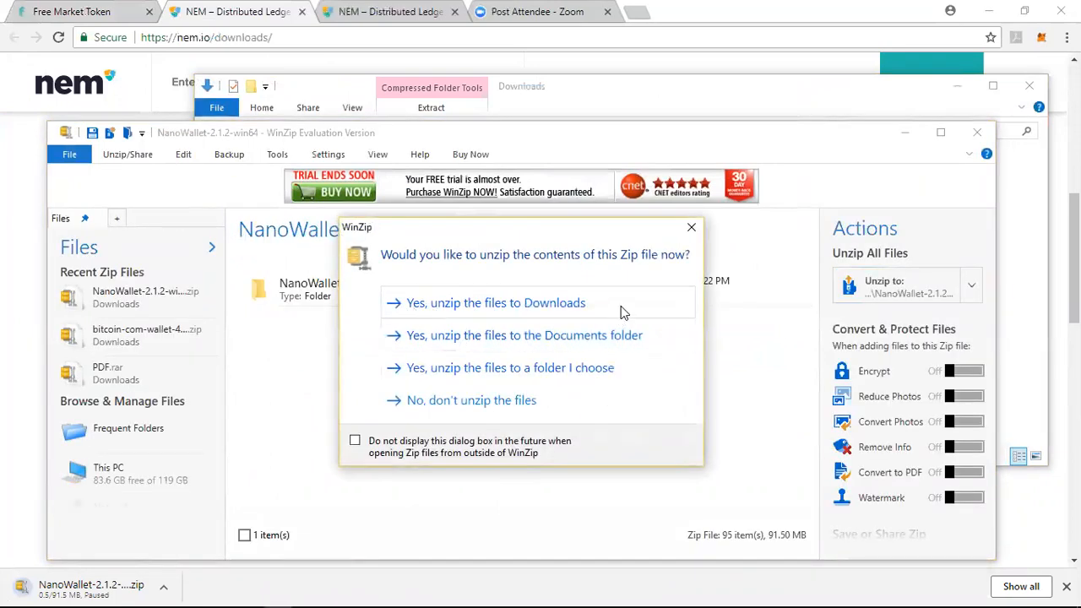
left_click(691, 228)
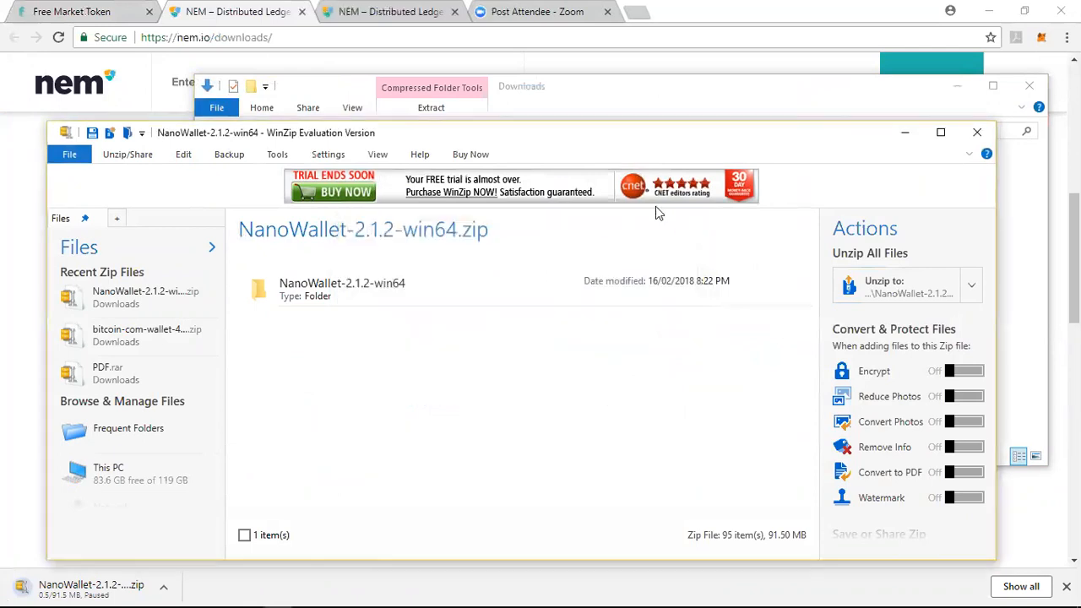
left_click(904, 131)
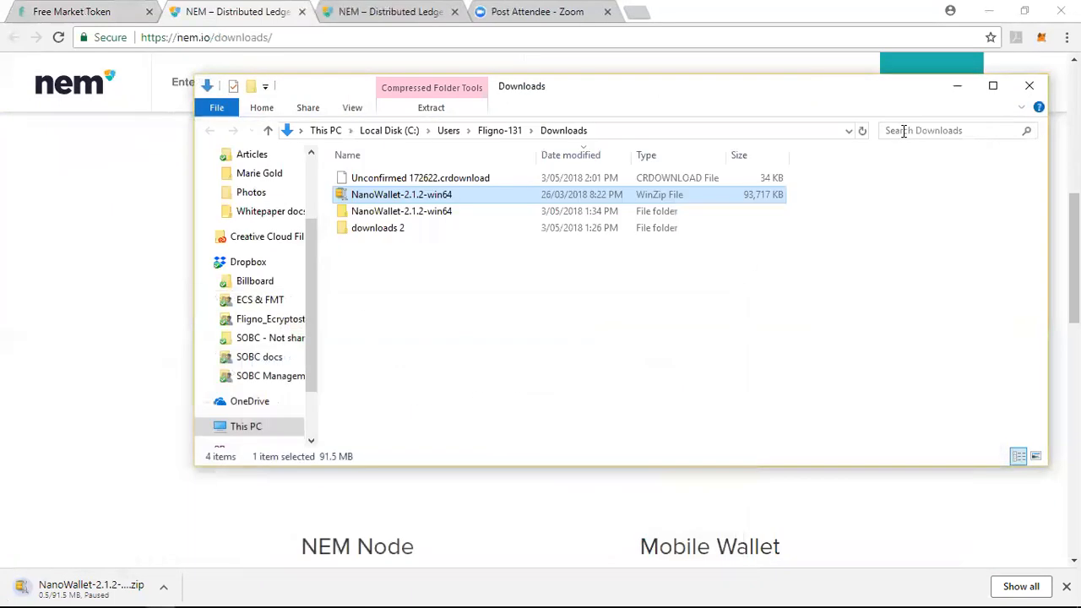
Launch NanoWallet from the extracted NanoWallet-2.1.2-win64 folder and open its sign-up page
double_click(427, 211)
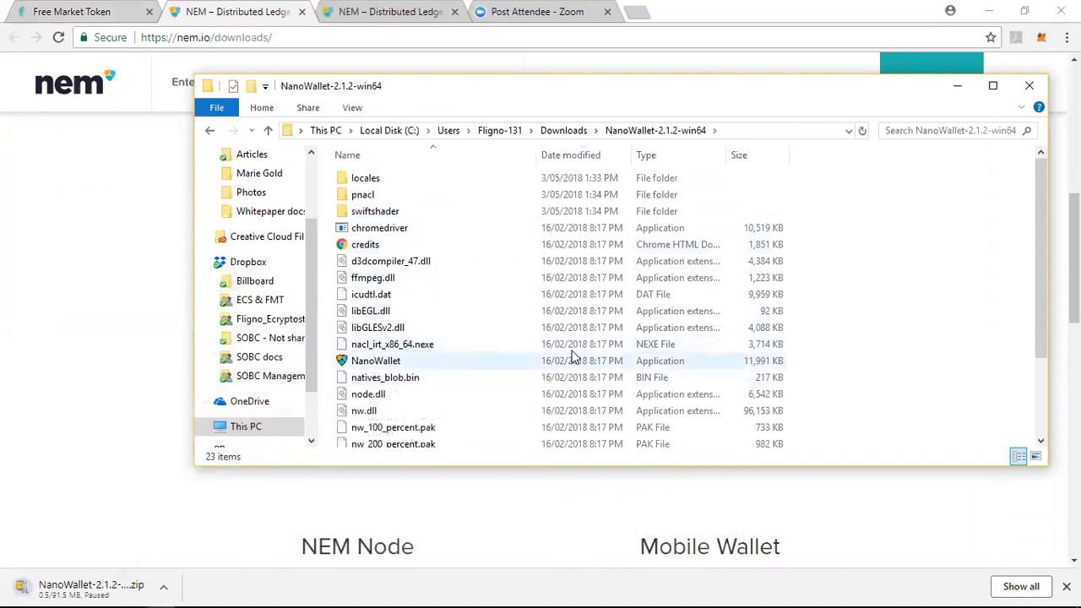
double_click(357, 363)
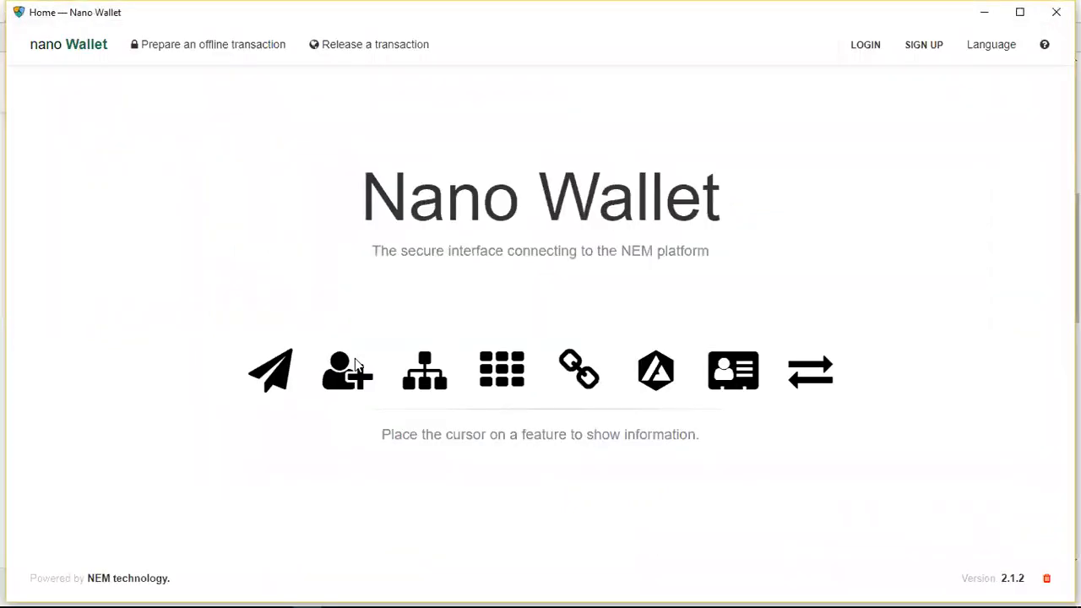
left_click(926, 49)
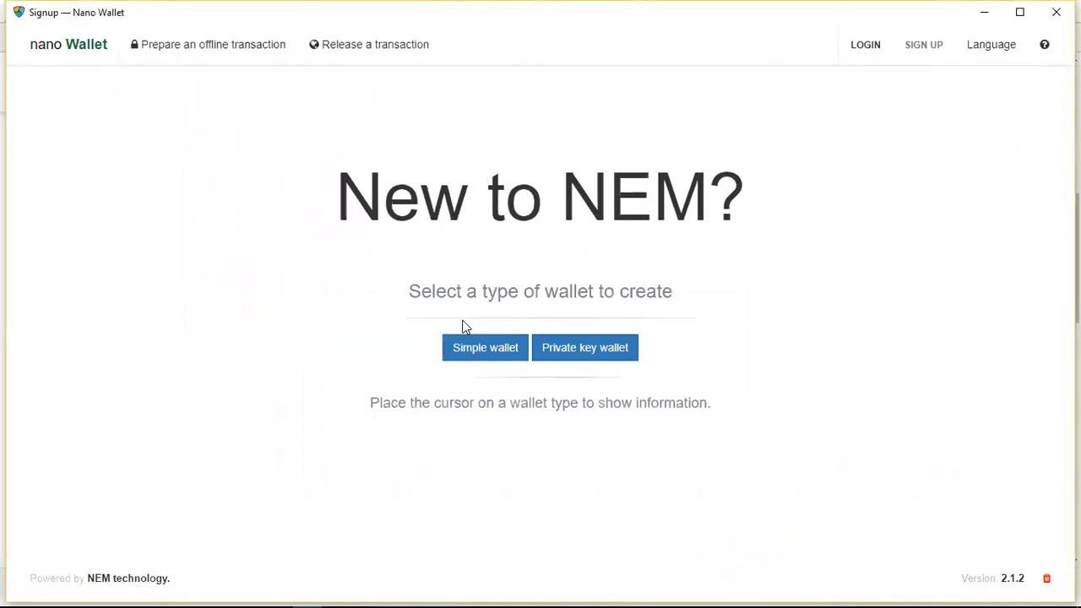
Begin creating a simple wallet on the Mainnet network and name it demo1
mouse_move(479, 351)
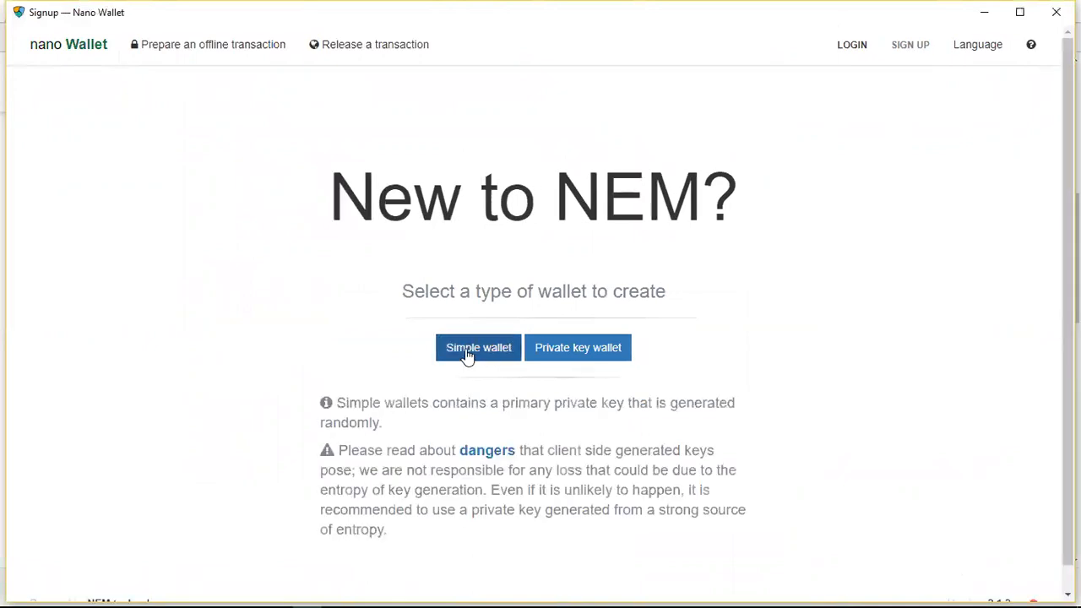
left_click(467, 353)
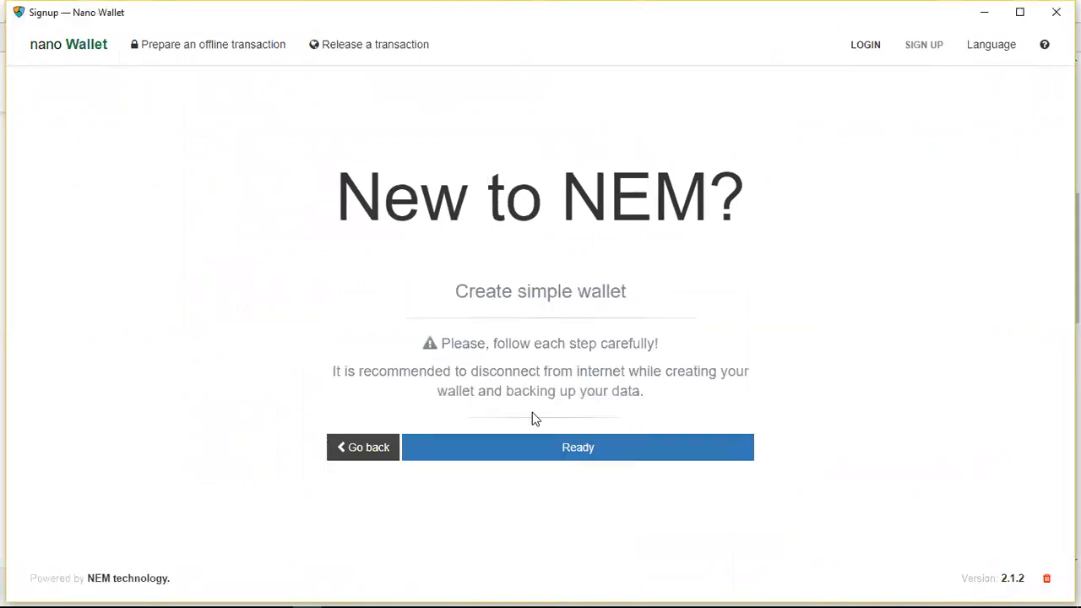
left_click(573, 448)
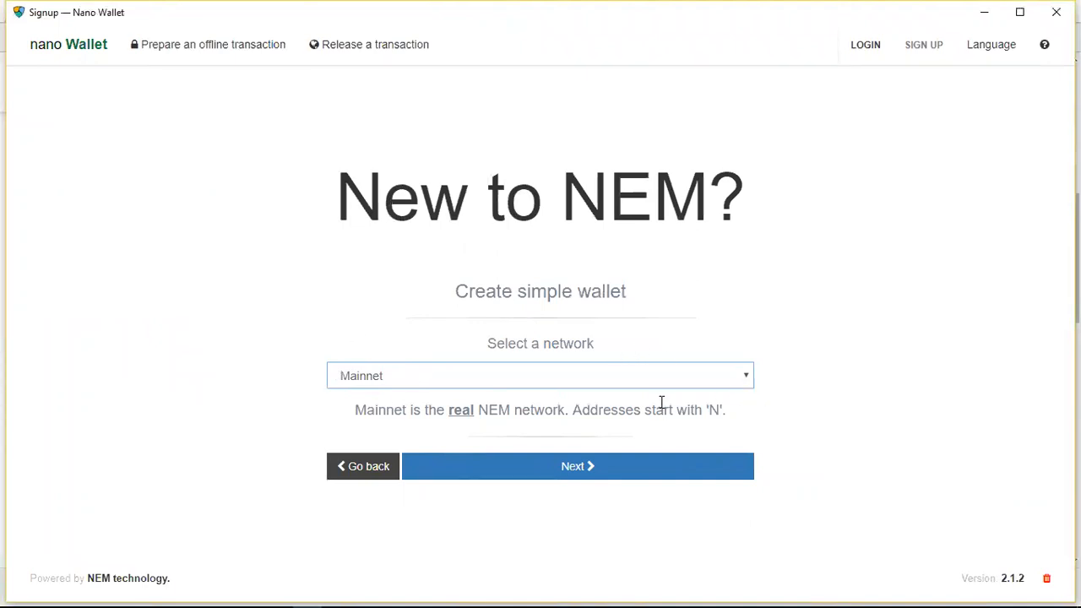
left_click(578, 471)
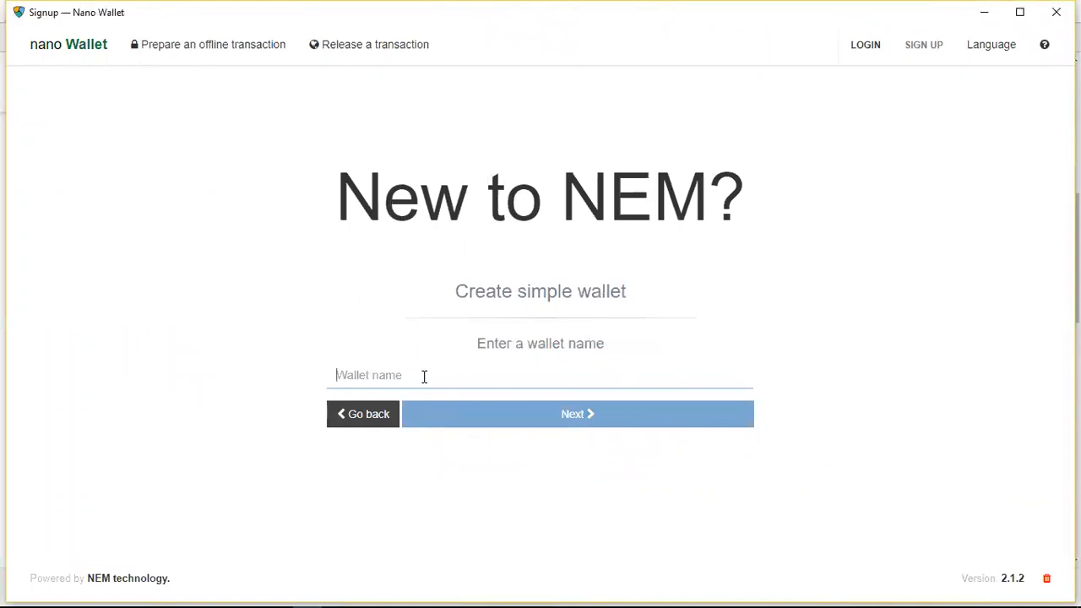
type("demo1")
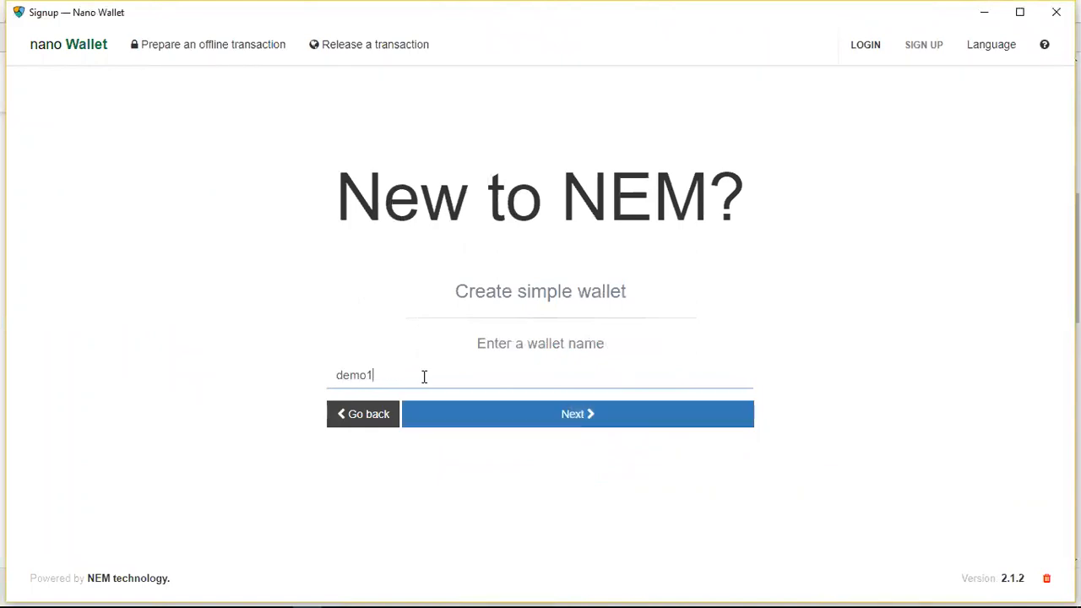
left_click(509, 420)
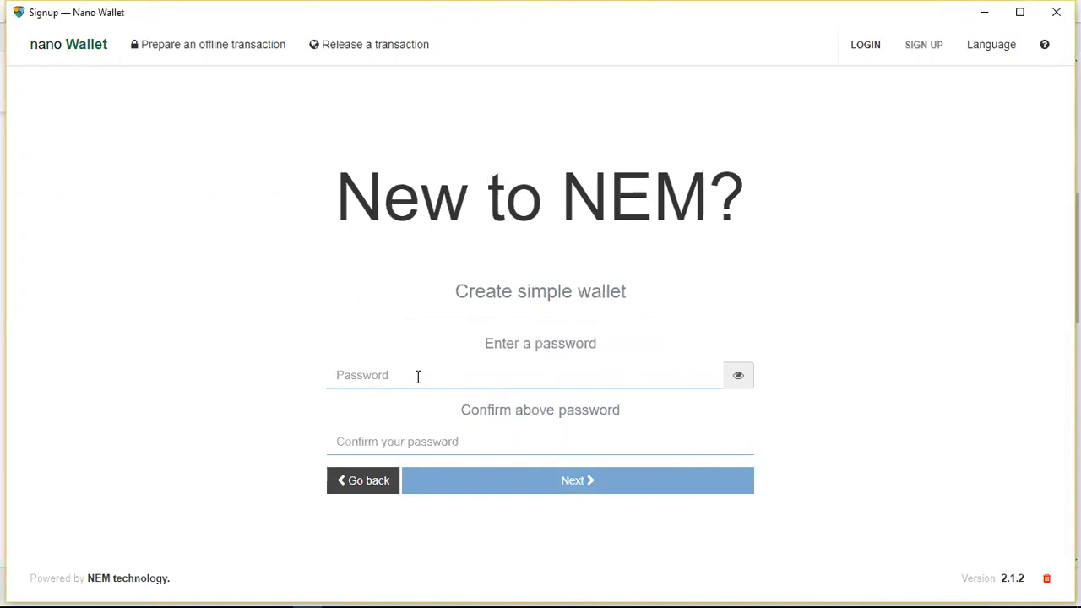
type("•••")
Enter and confirm the password for the new wallet and continue to private key generation
key("BackSpace")
key("BackSpace")
key("BackSpace")
type("••")
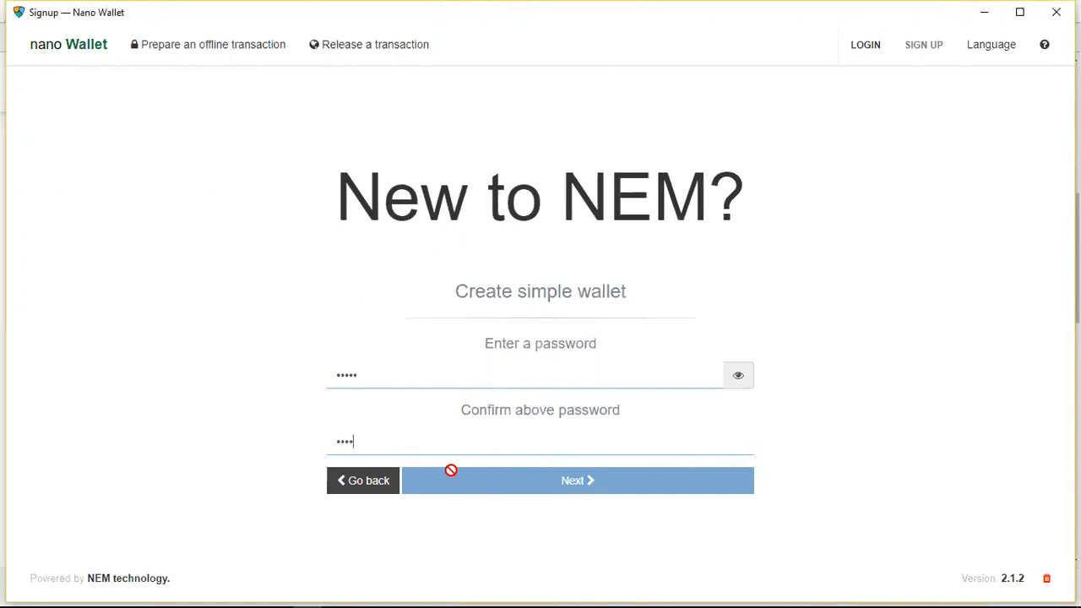
type("•")
left_click(547, 482)
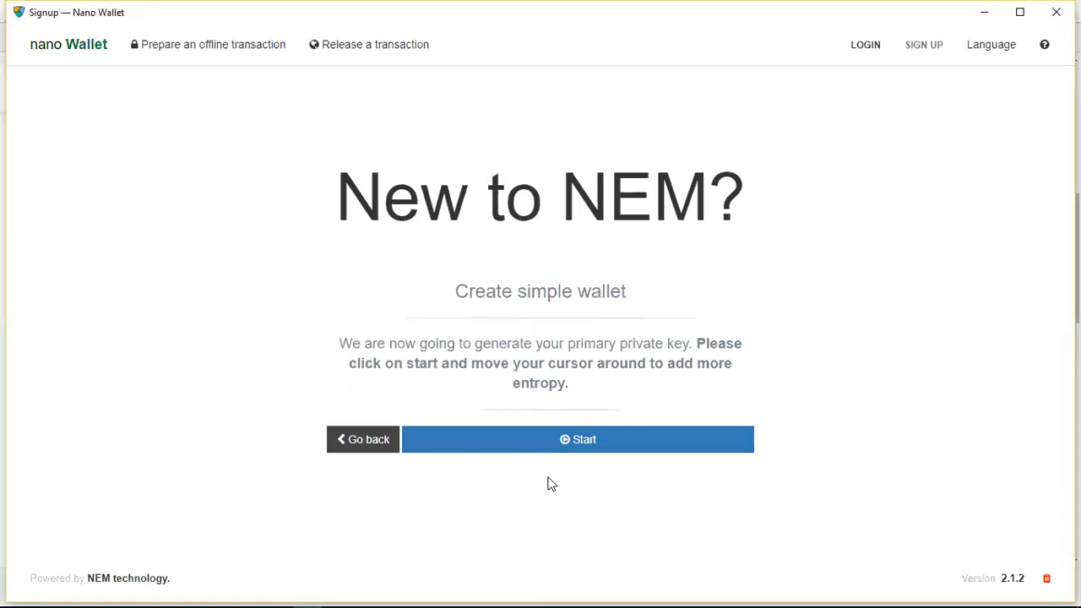
Generate the wallet's primary private key by adding entropy with cursor movement, and continue to the account safety protocol
left_click(556, 445)
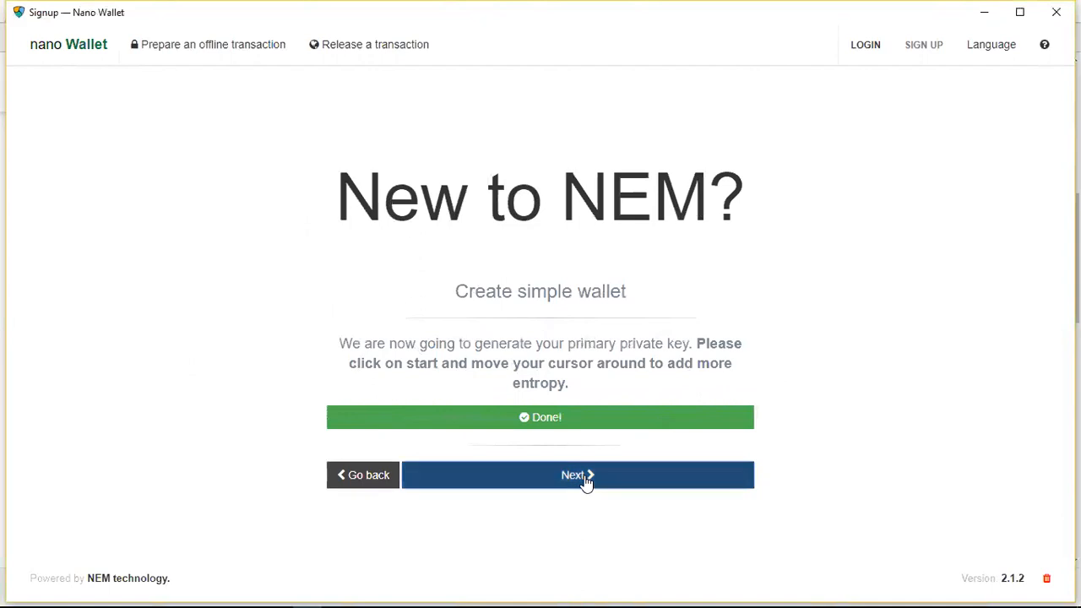
left_click(586, 476)
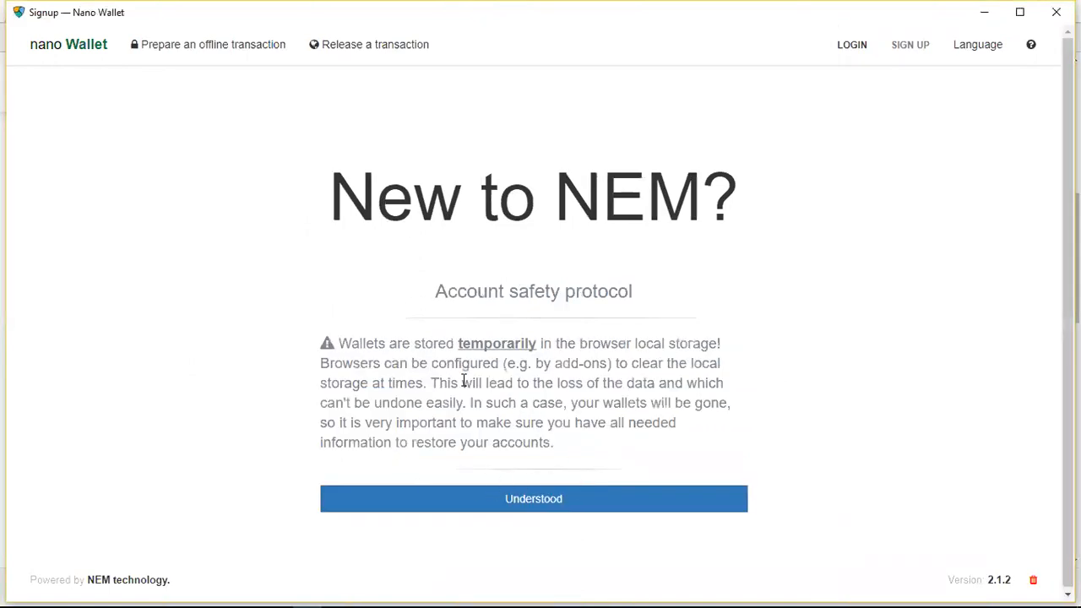
Acknowledge the account safety notice and save the wallet backup as WLT file demo1 in the Documents folder
left_click(505, 506)
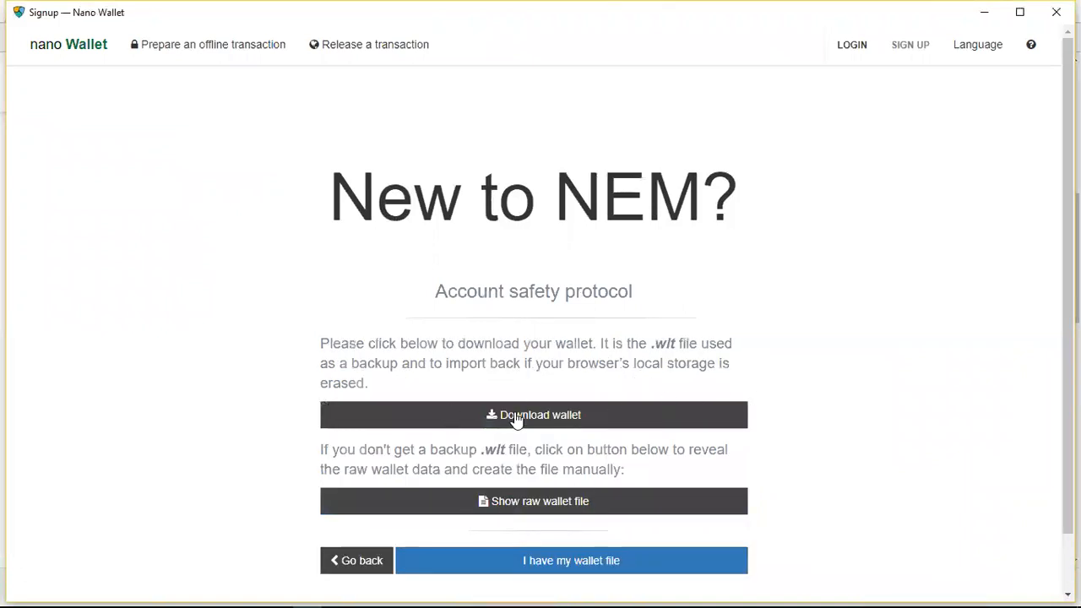
left_click(533, 418)
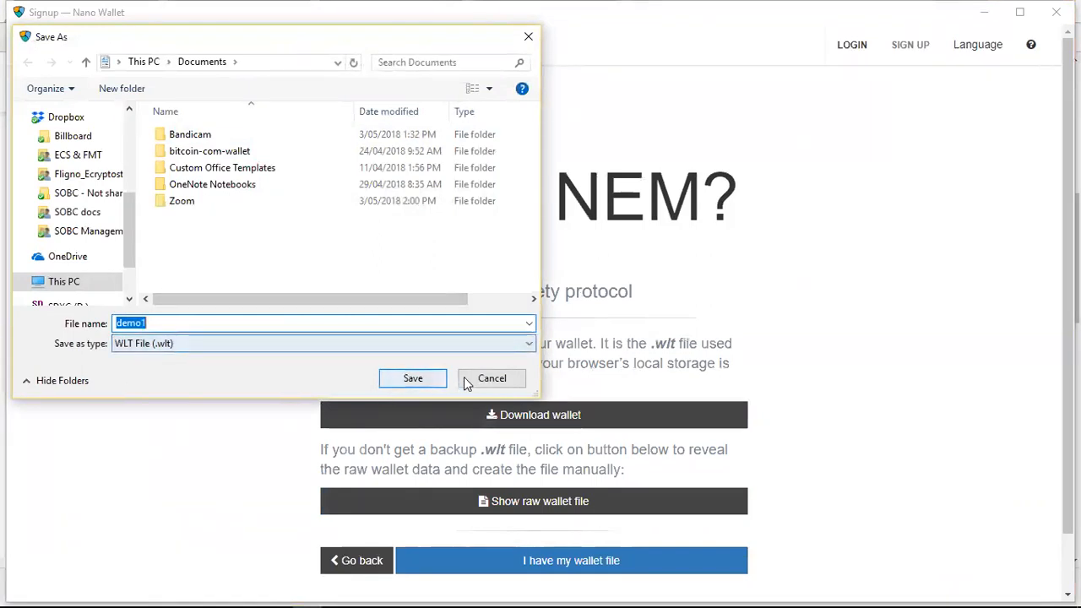
left_click(414, 379)
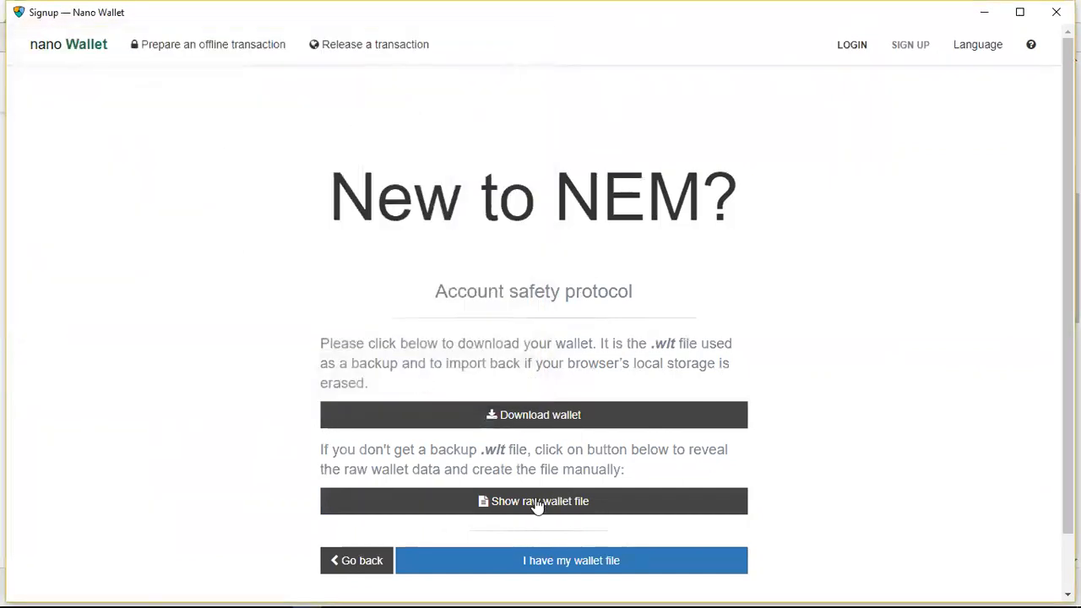
Reveal the raw wallet file data, highlight the whole base 64 key and hide it again
left_click(606, 509)
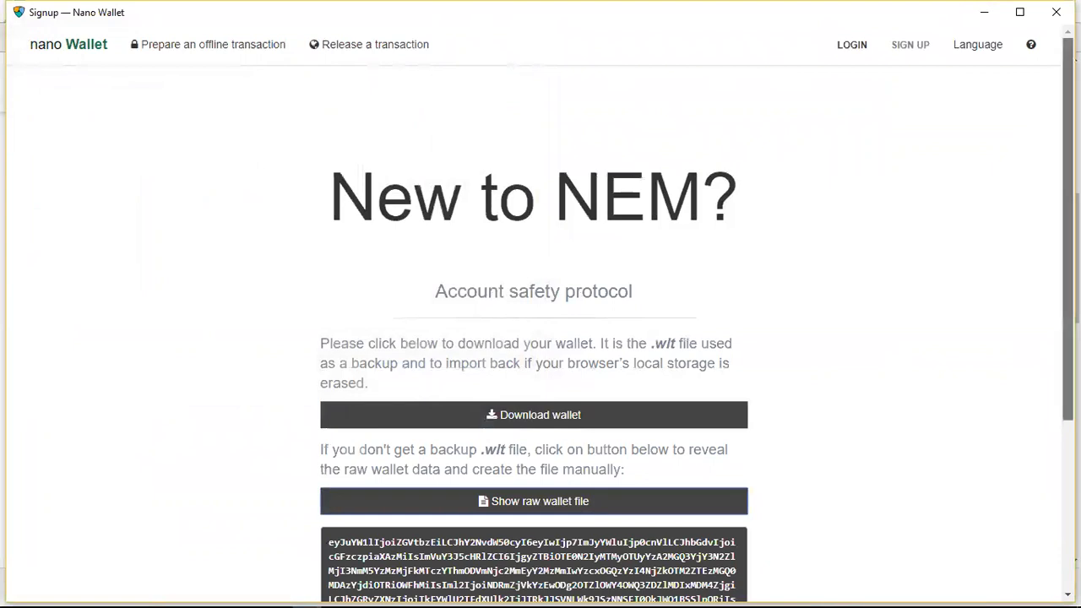
scroll(483, 417, "down", 3)
left_click_drag(414, 463, 327, 346)
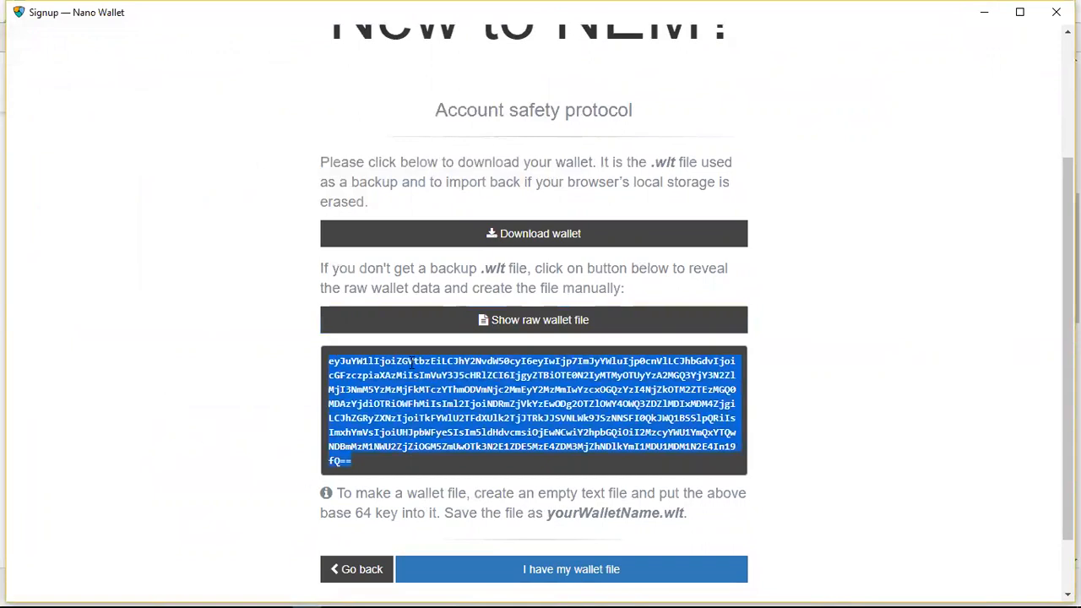
left_click(523, 325)
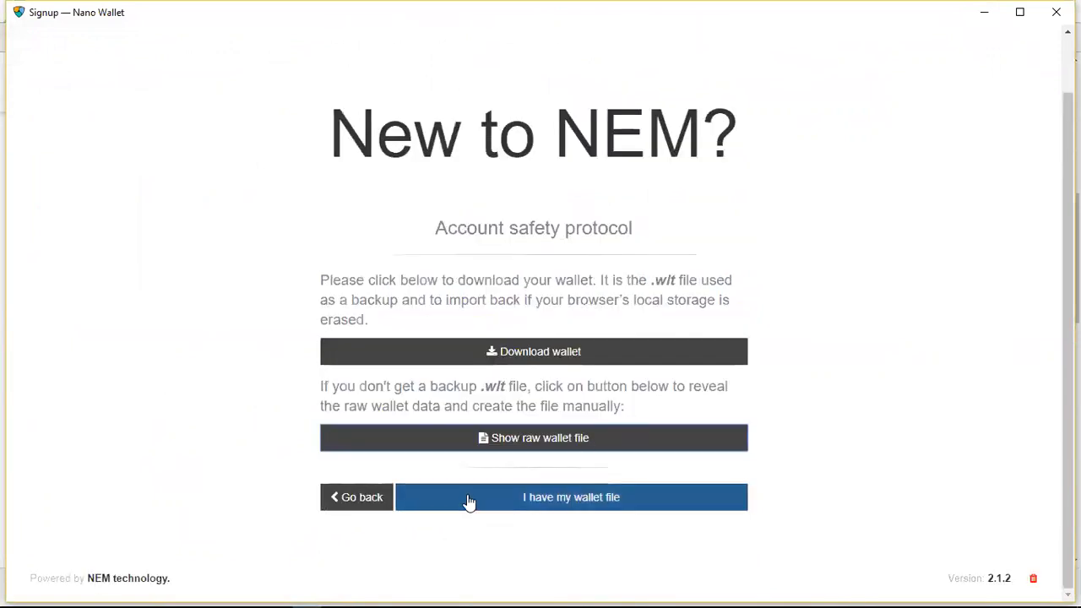
Confirm having the wallet file, and reveal the account's private key, highlight it in full and hide it again
left_click(571, 502)
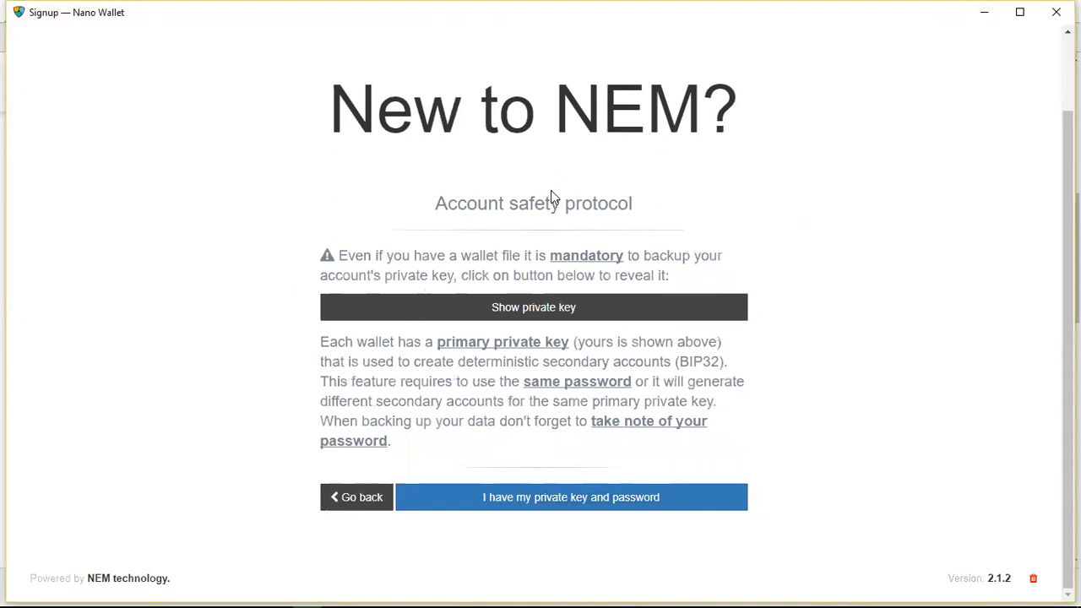
left_click(524, 308)
scroll(523, 308, "down", 1)
left_click_drag(329, 254, 703, 258)
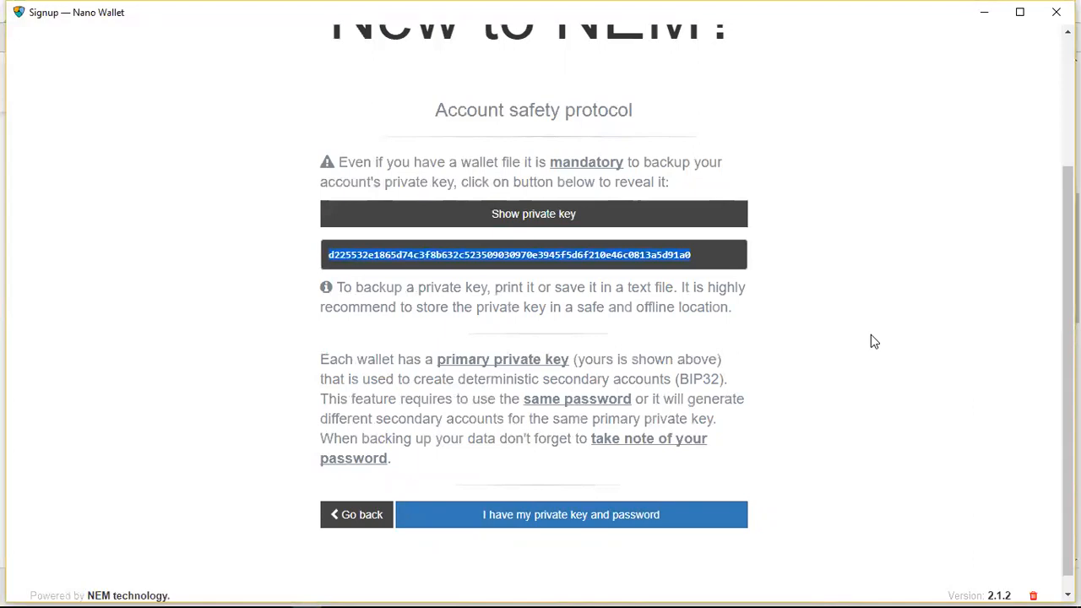
left_click(602, 222)
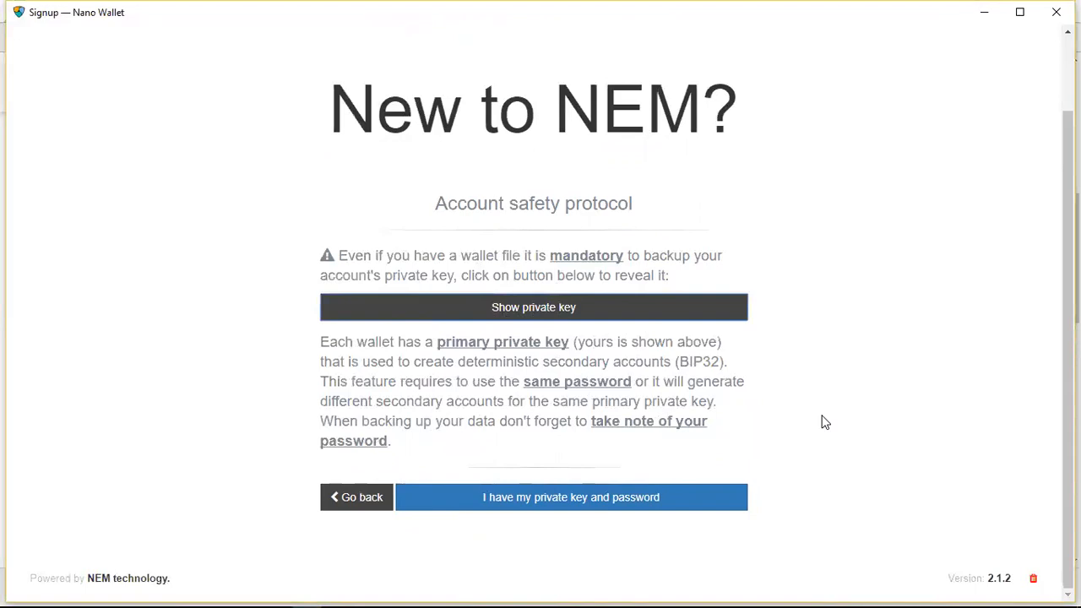
Confirm having the private key and password, and agree to the backup responsibility notice to finish creating the wallet
left_click(520, 499)
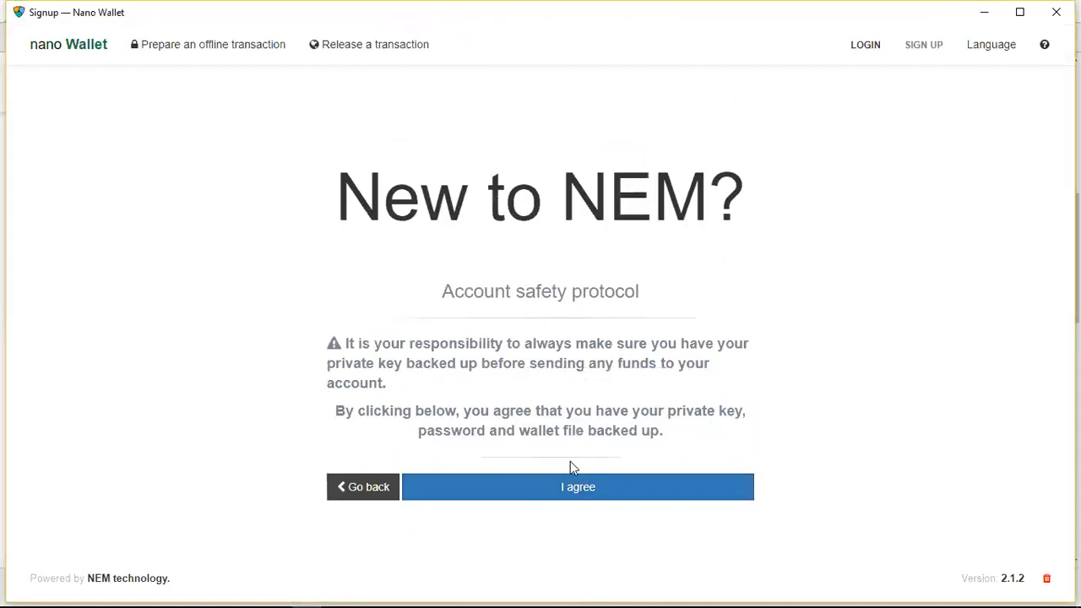
left_click(565, 494)
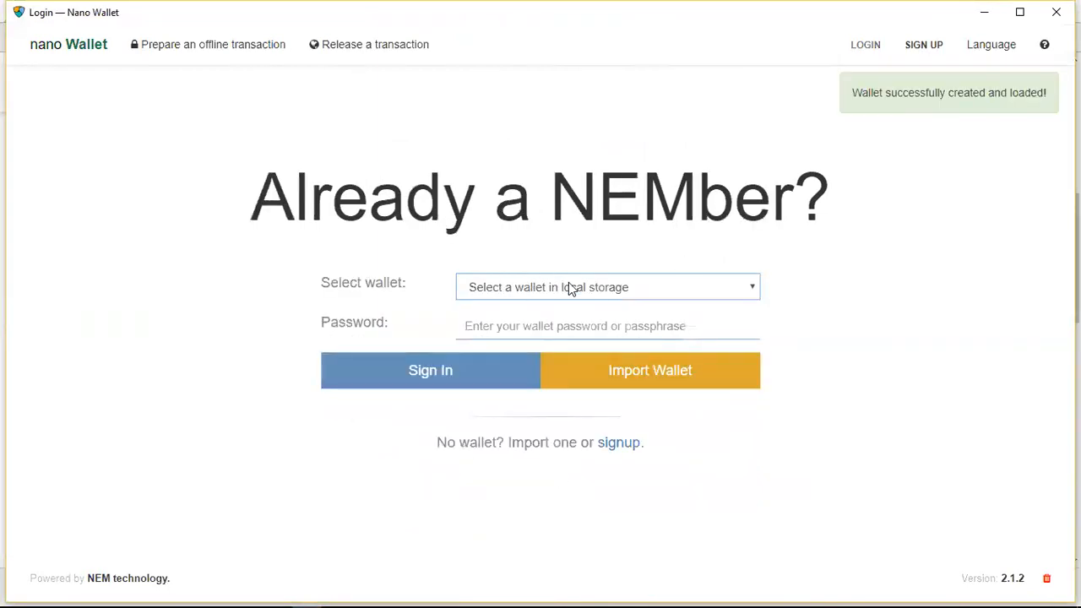
Choose the demo1 wallet from local storage, enter the wallet password and sign in
left_click(698, 291)
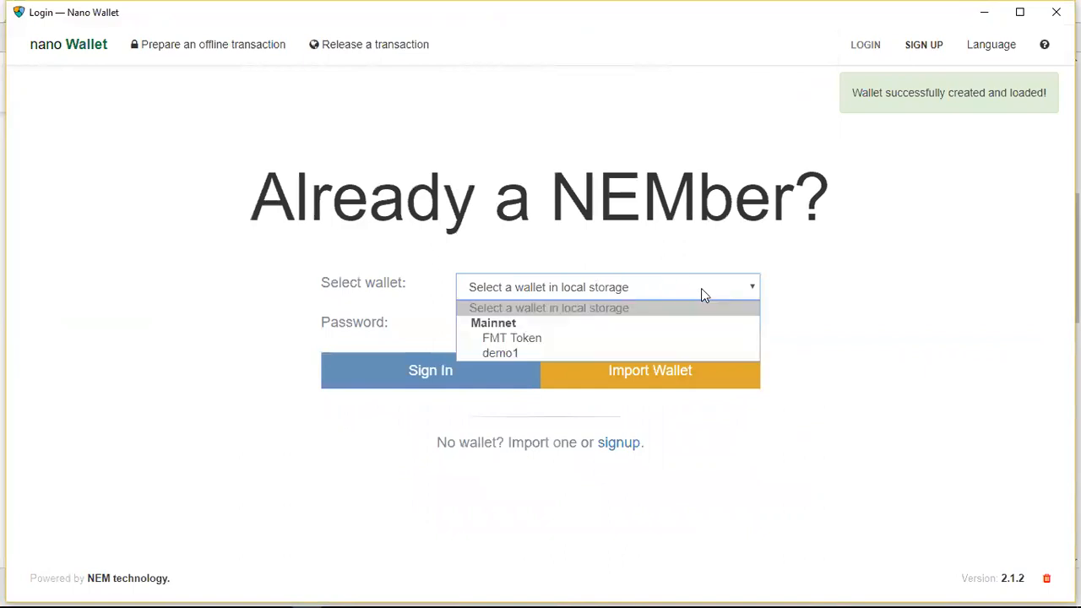
left_click(604, 353)
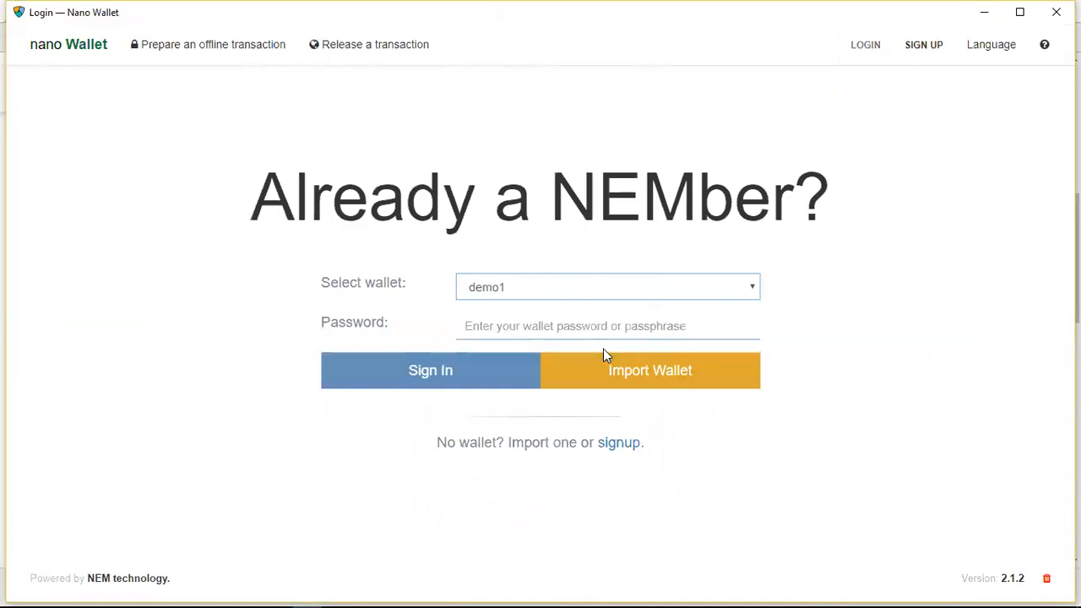
left_click(531, 326)
type("••")
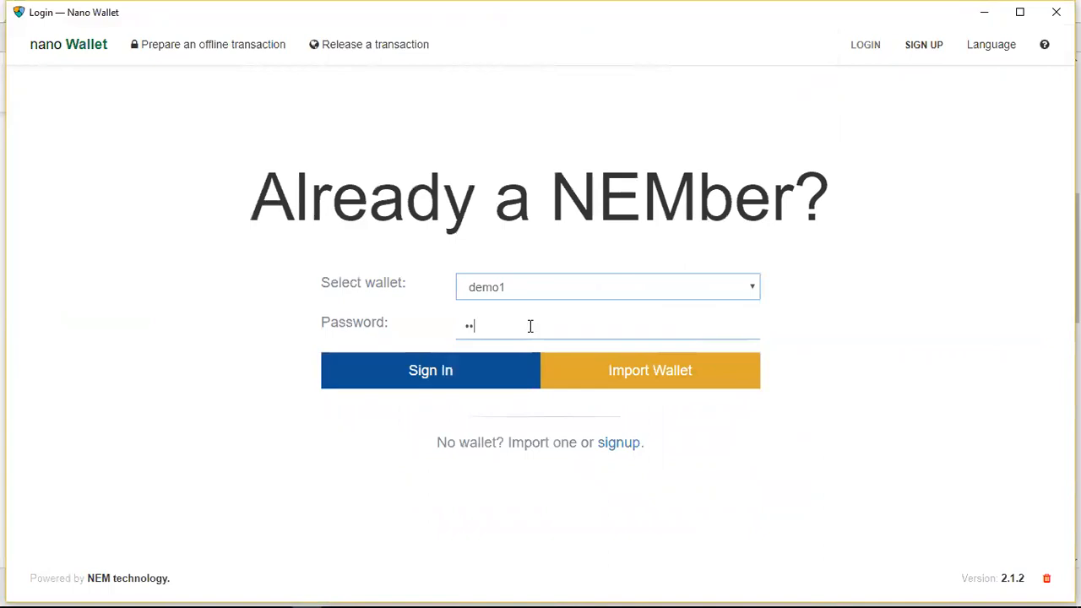
type("•••")
left_click(465, 374)
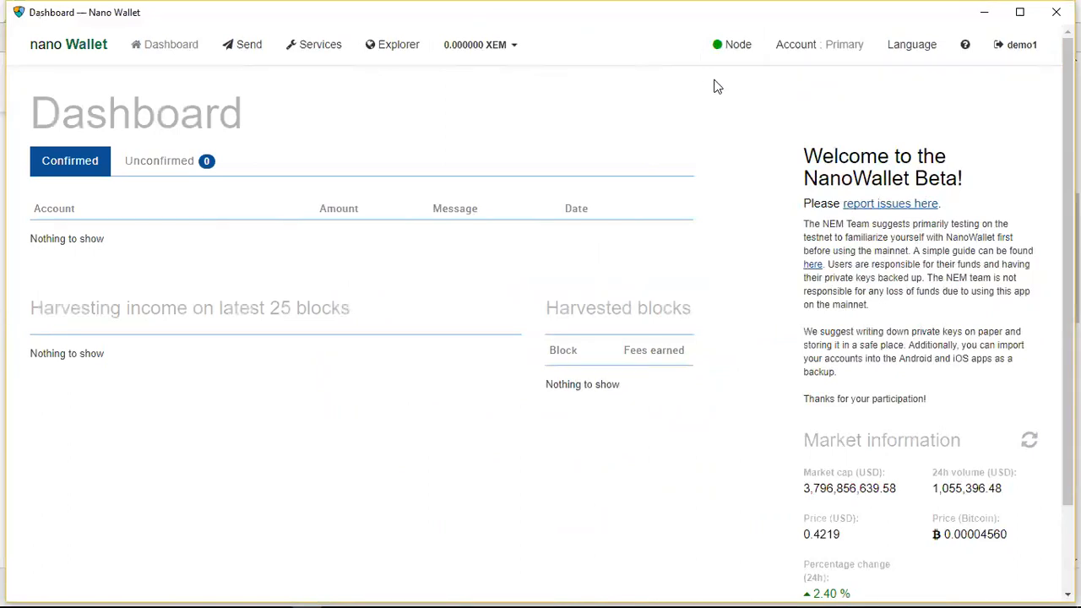
Open the primary account's information and copy its NEM address to the clipboard
left_click(799, 53)
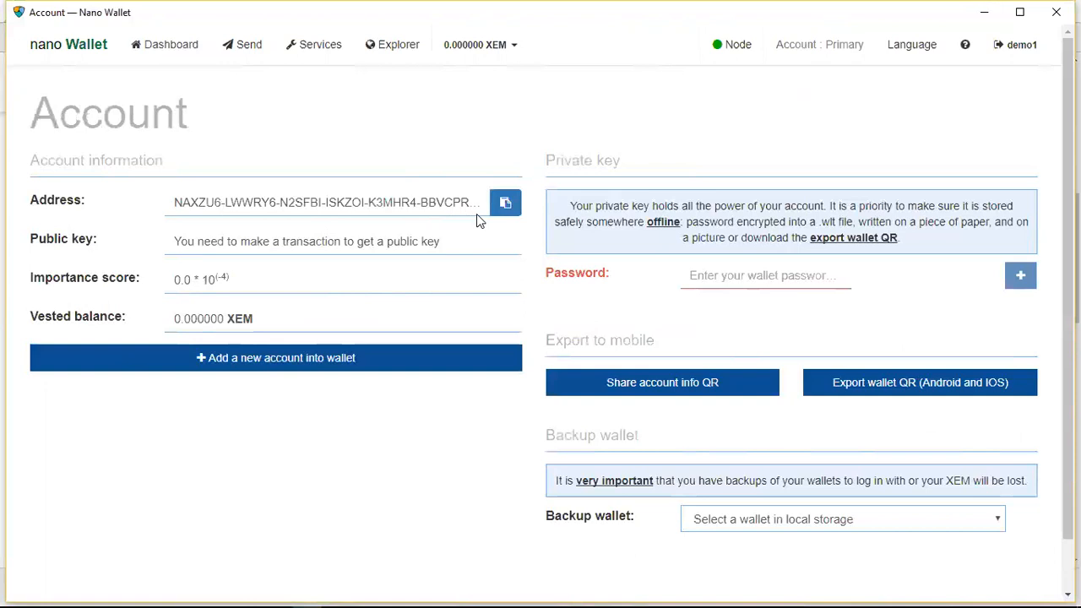
left_click_drag(176, 201, 483, 218)
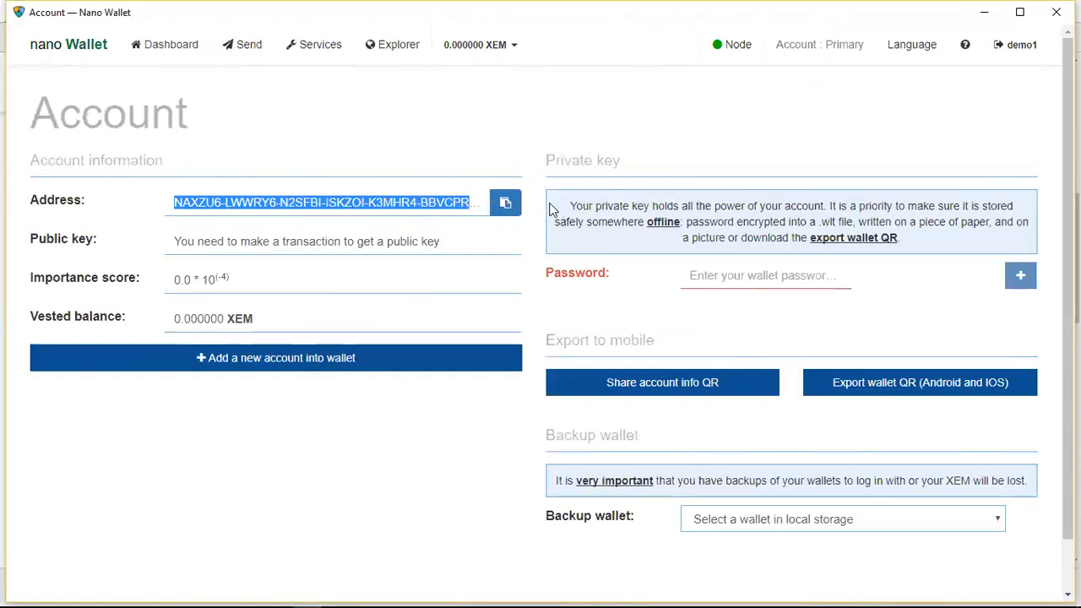
left_click(504, 204)
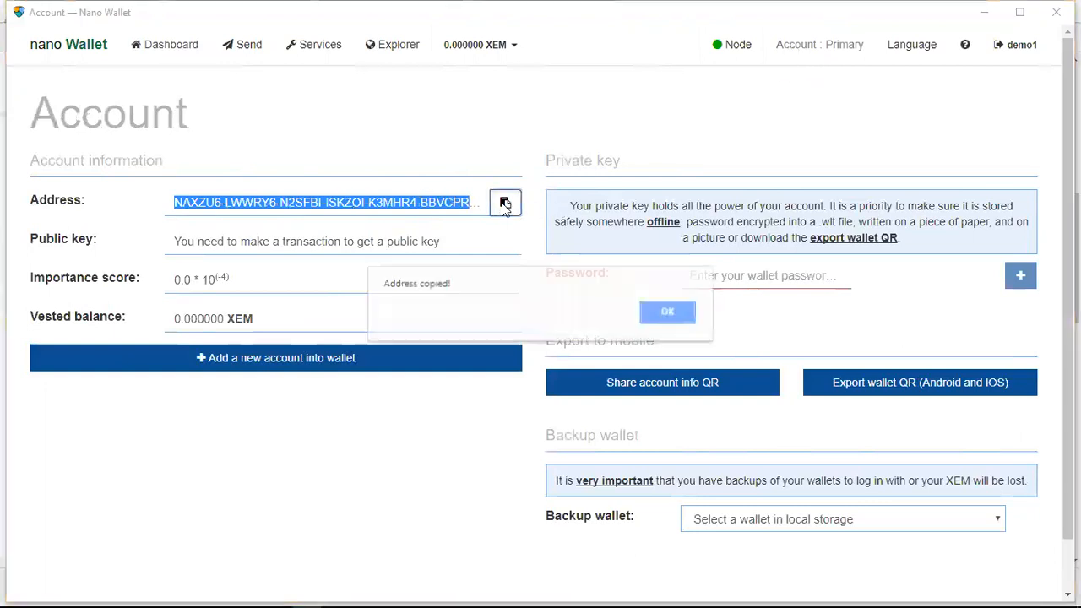
left_click(667, 313)
Switch to the Free Market Token form in Chrome and paste the copied wallet address as the NEM address
mouse_move(413, 591)
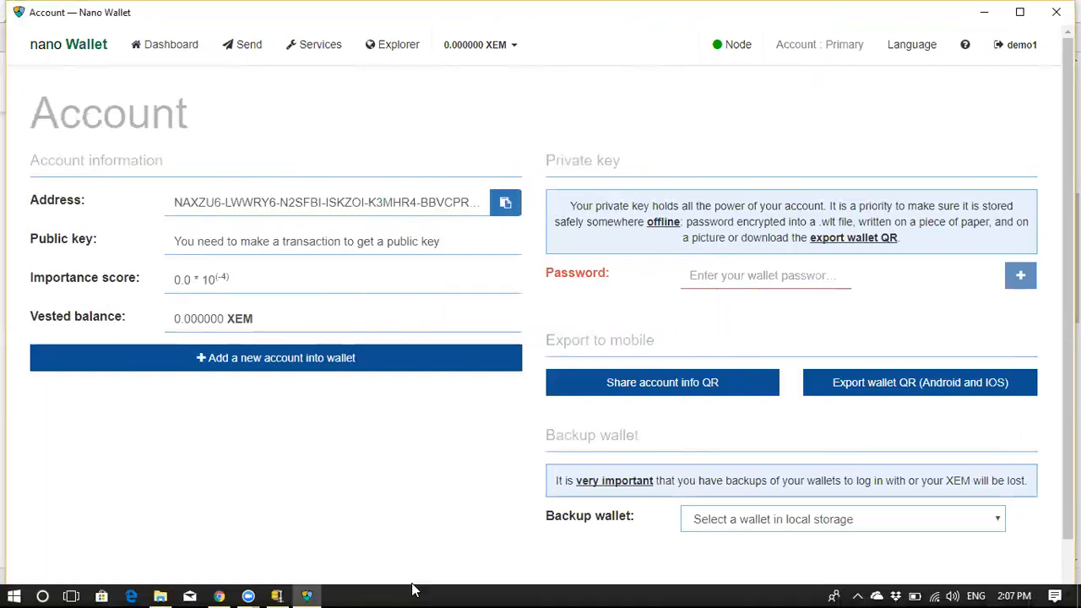
left_click(219, 595)
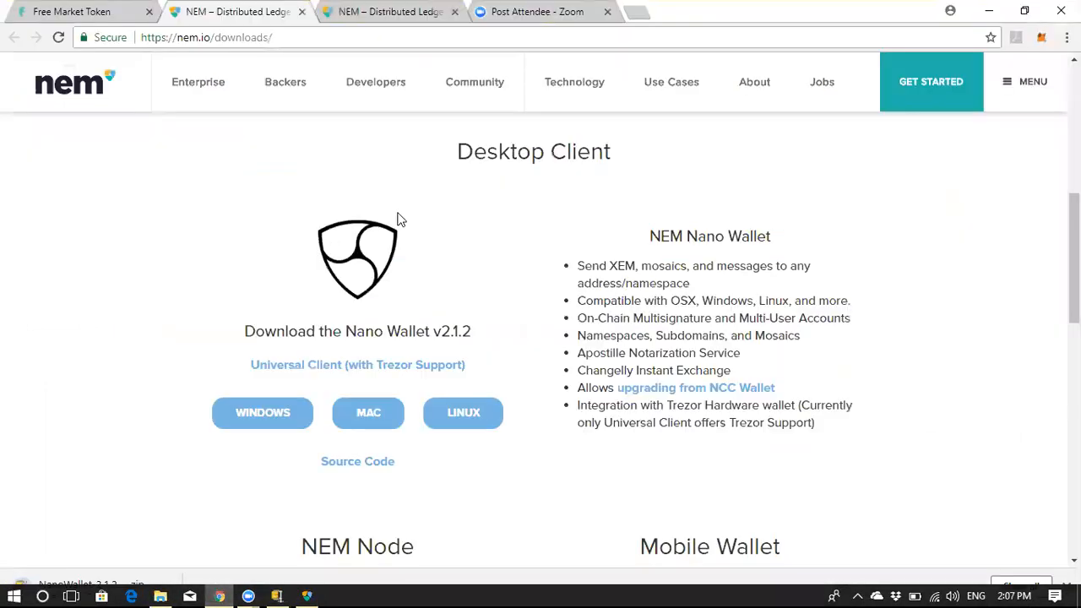
left_click(107, 15)
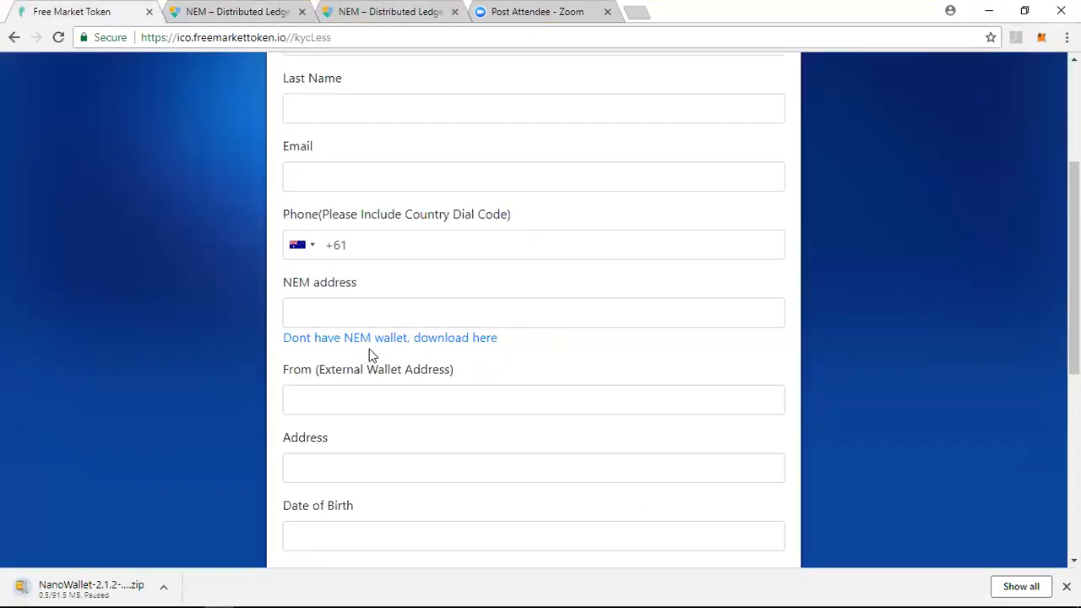
left_click(344, 317)
key("ctrl+v")
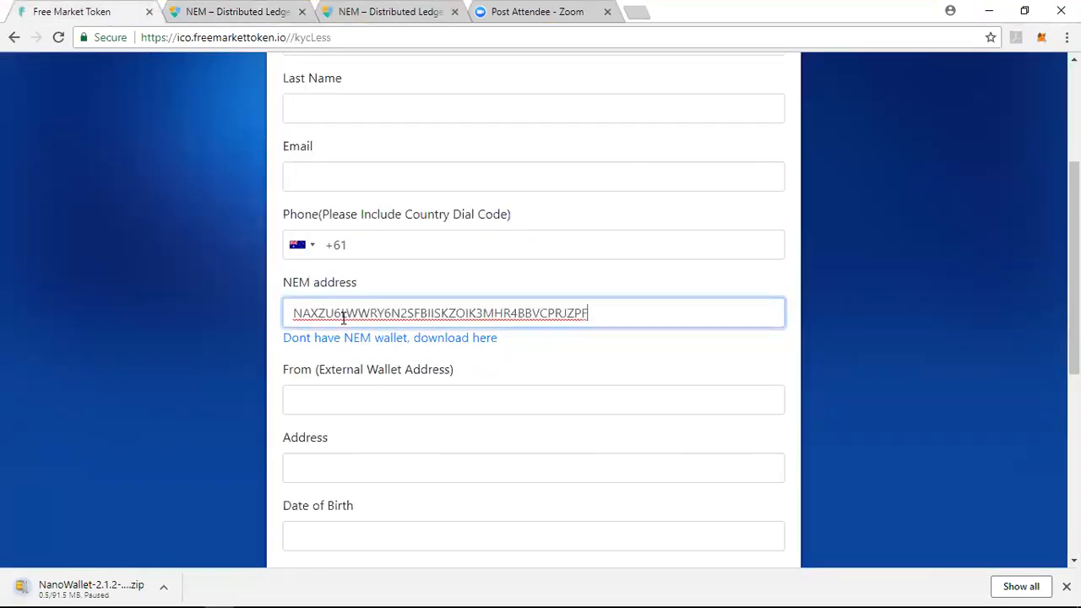